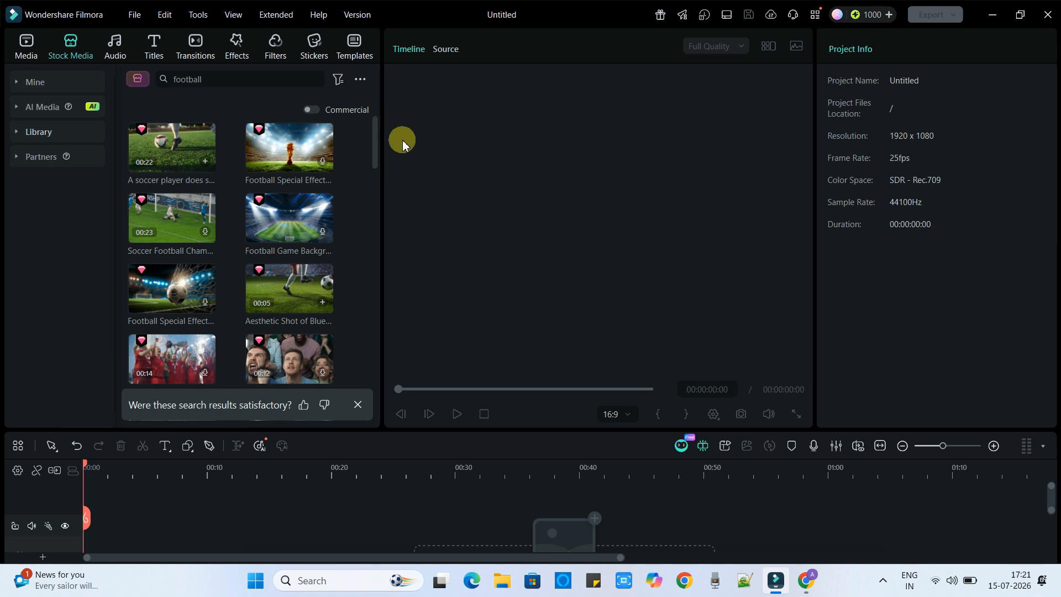
# - Check the installed program version and close the information window
pyautogui.click(362, 15)
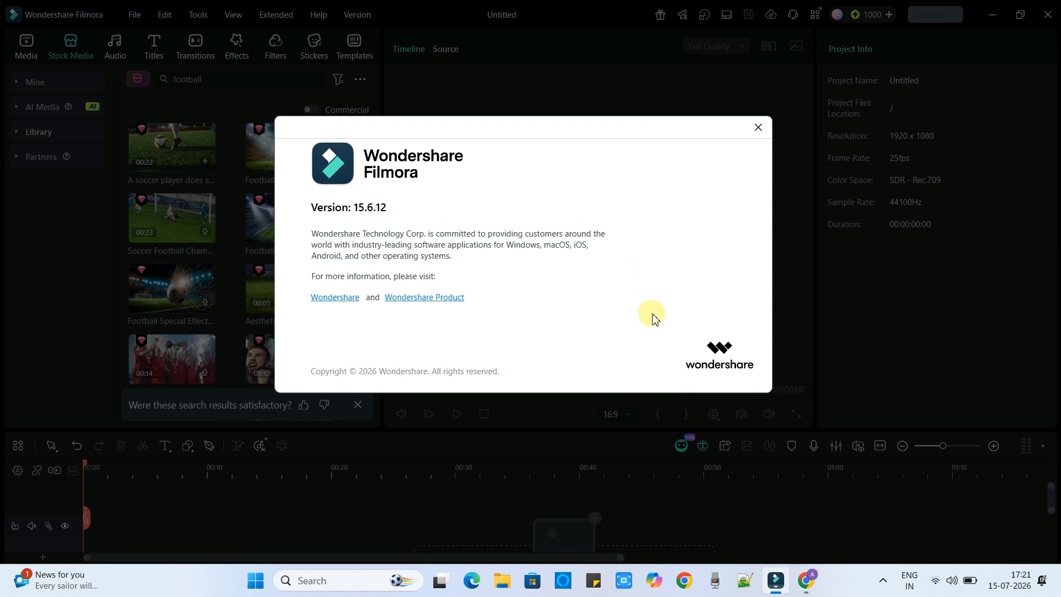
pyautogui.click(758, 128)
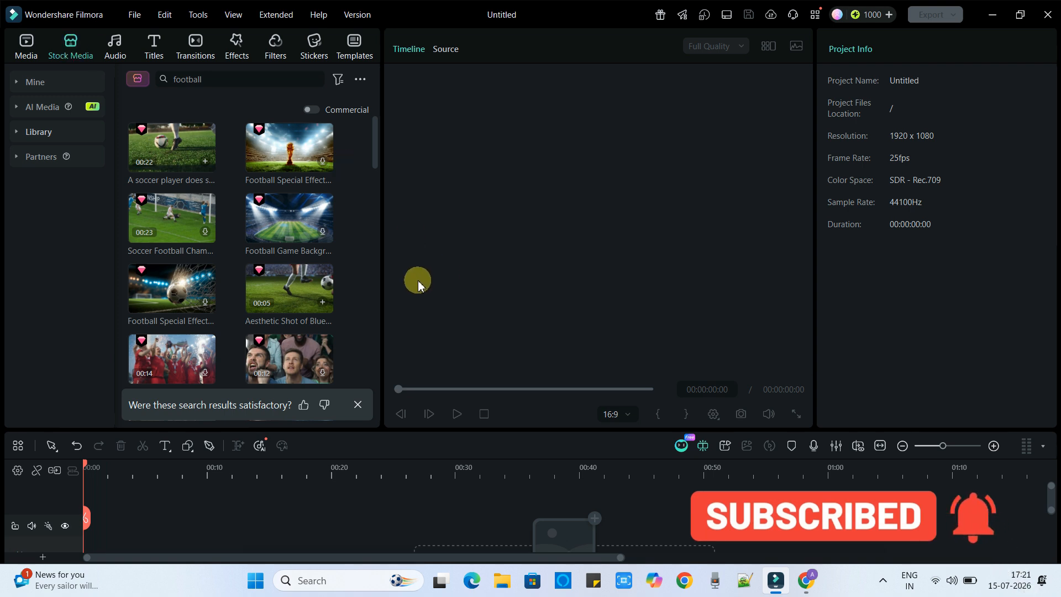
# - Add the stock clip "Aesthetic Shot of Blue..." from the football search results to the timeline
pyautogui.moveTo(271, 296); pyautogui.dragTo(100, 535)
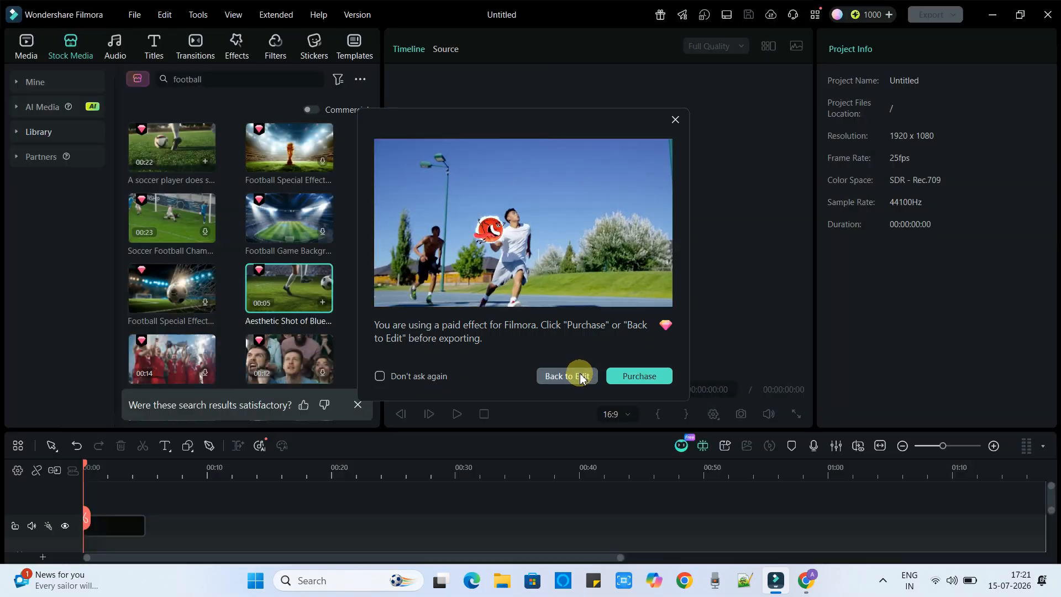
pyautogui.click(575, 375)
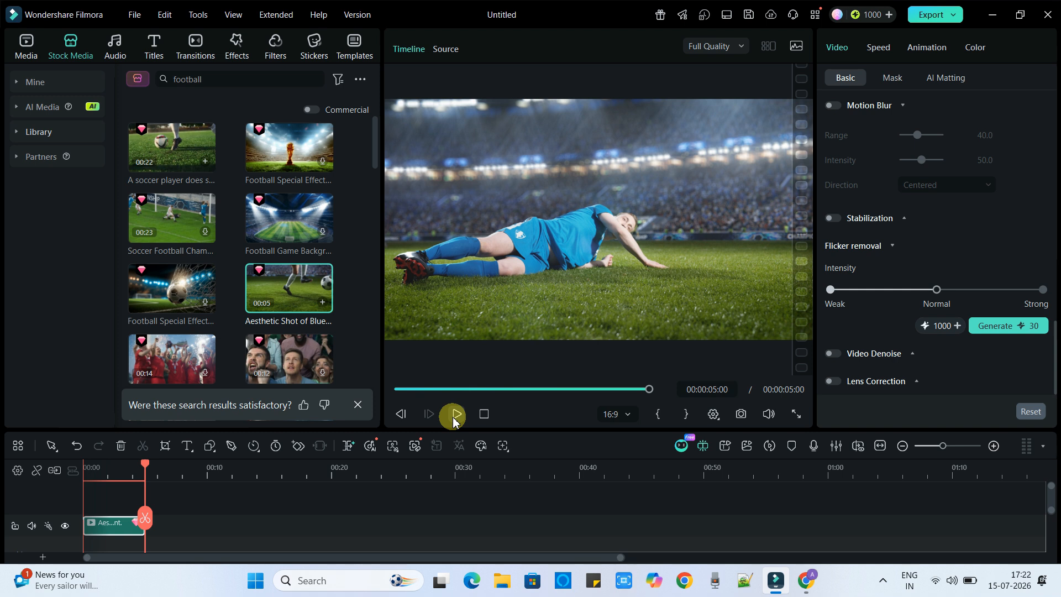
# - Return the playhead to the start of the clip and turn on Motion Tracking for it
pyautogui.click(131, 467)
pyautogui.moveTo(131, 467); pyautogui.dragTo(71, 462)
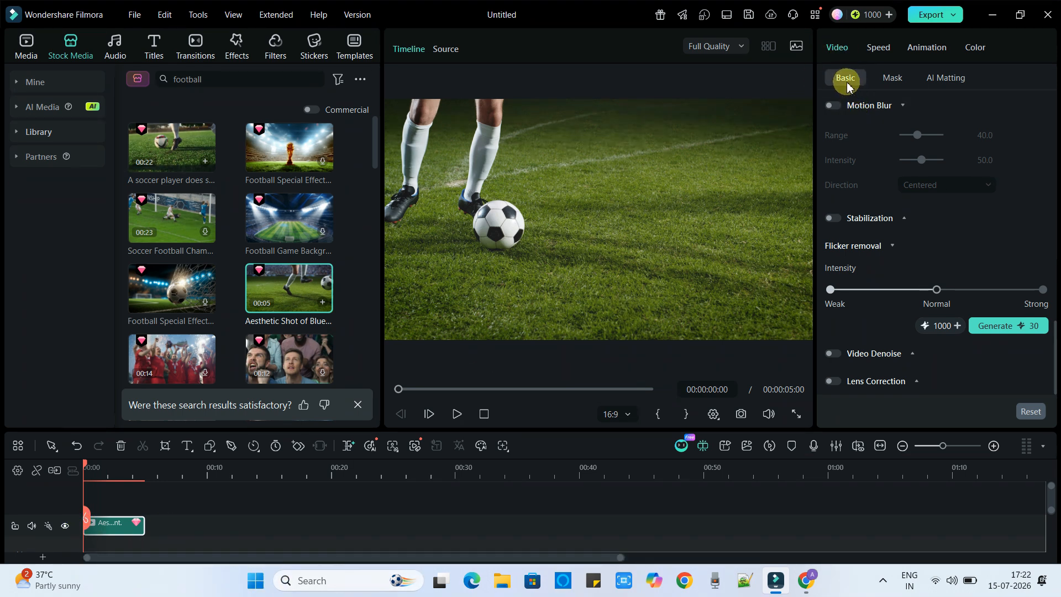
pyautogui.scroll(10, 867, 237)
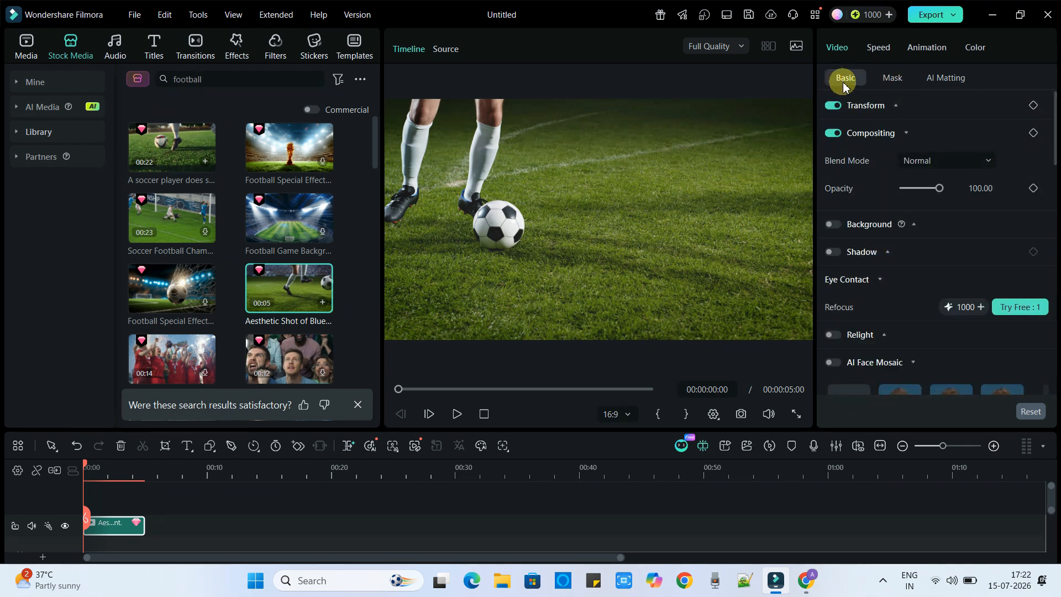
pyautogui.scroll(-3, 849, 216)
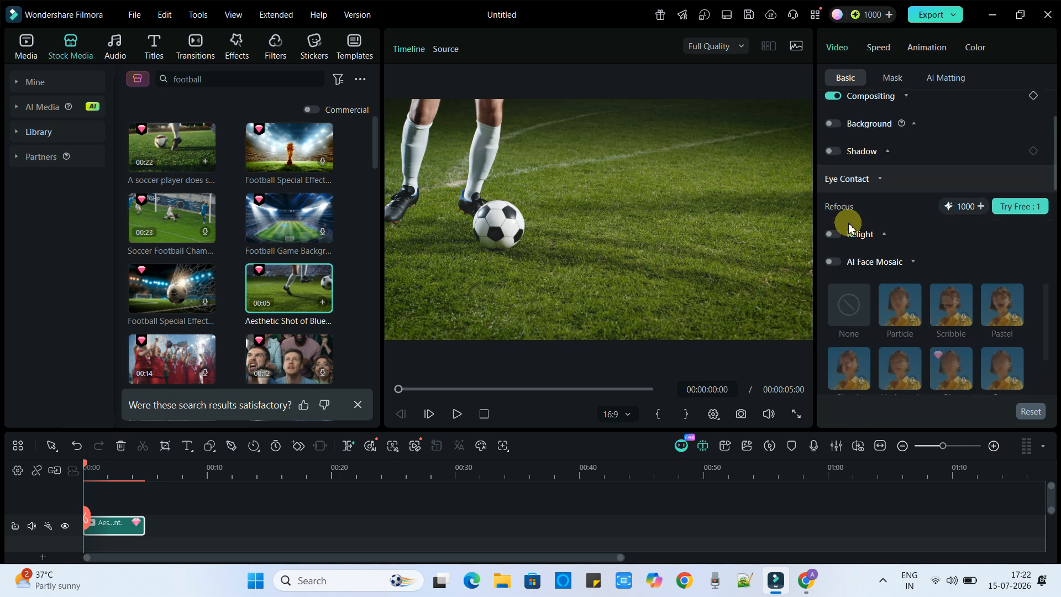
pyautogui.scroll(-5, 850, 226)
pyautogui.scroll(-5, 851, 202)
pyautogui.scroll(-2, 851, 207)
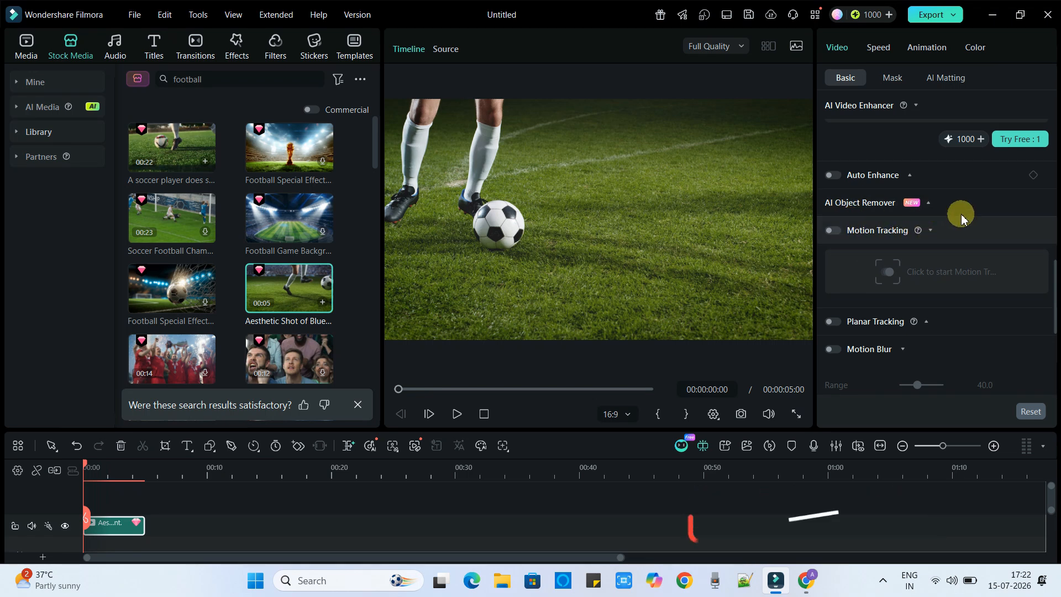
pyautogui.click(836, 232)
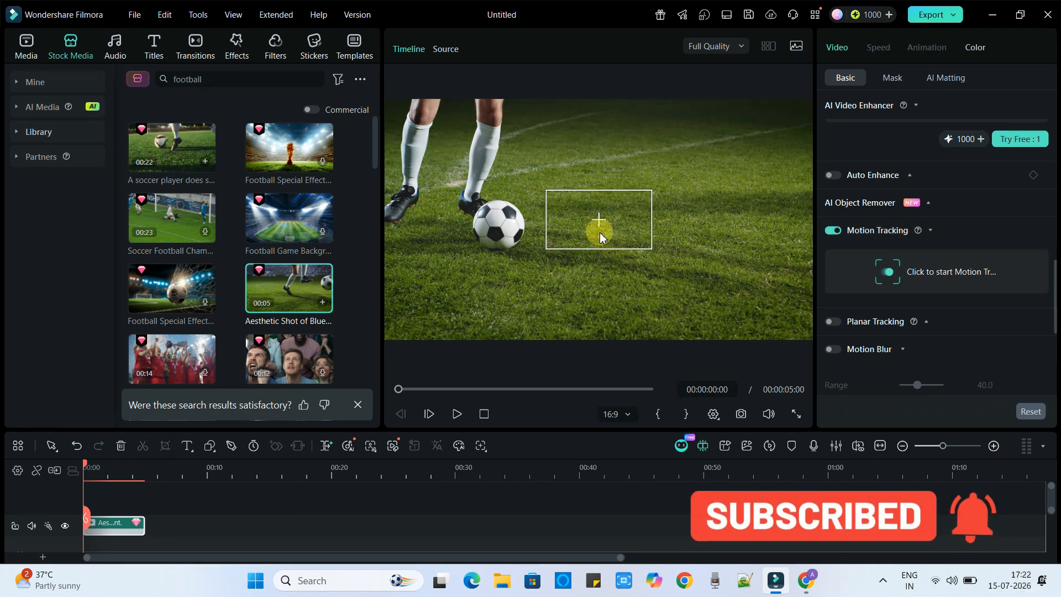
# - Move and resize the tracking box so it tightly surrounds the football
pyautogui.moveTo(611, 221); pyautogui.dragTo(502, 261)
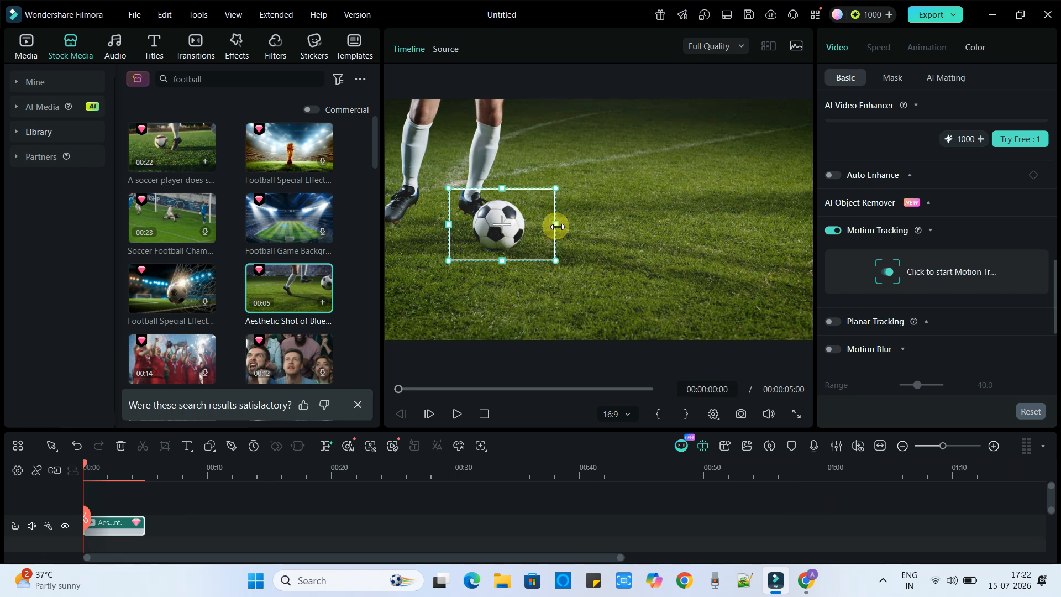
pyautogui.moveTo(557, 226); pyautogui.dragTo(539, 226)
pyautogui.moveTo(503, 262); pyautogui.dragTo(522, 230)
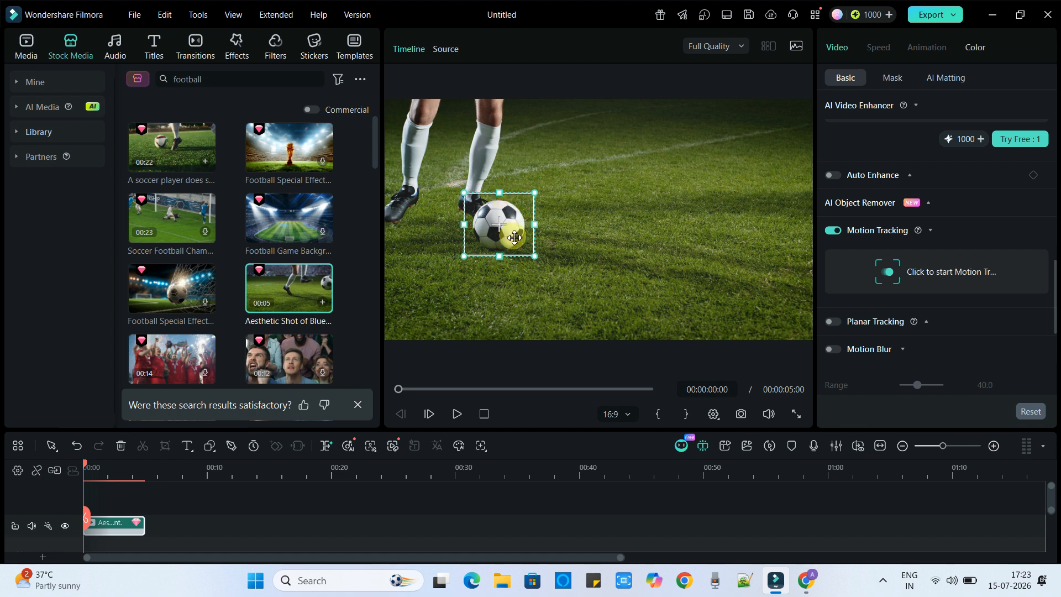
pyautogui.moveTo(533, 256); pyautogui.dragTo(536, 227)
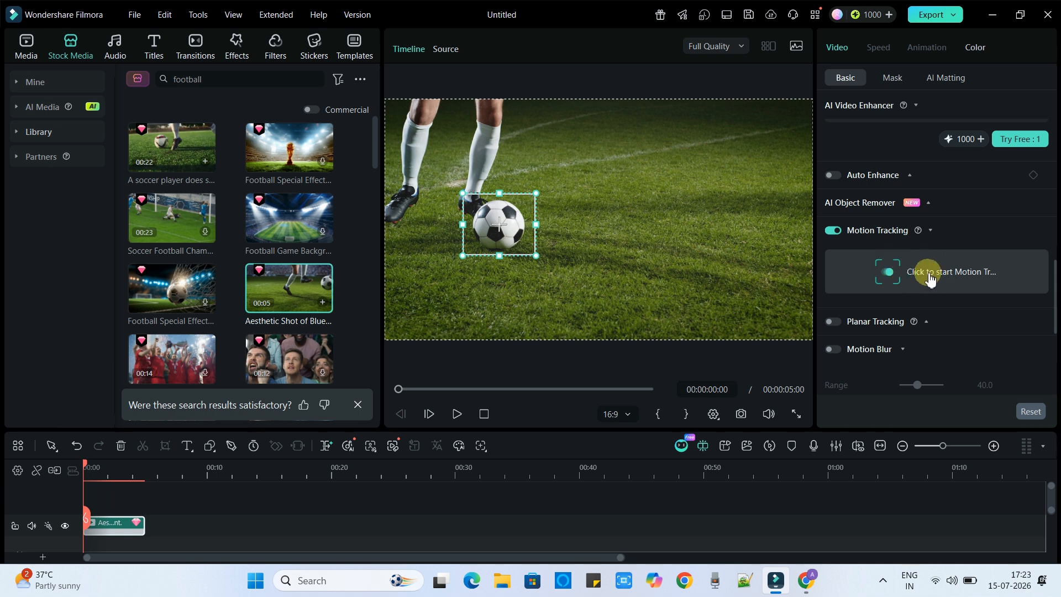
# - Start motion tracking of the football, play the clip, and return the playhead to the beginning
pyautogui.click(957, 280)
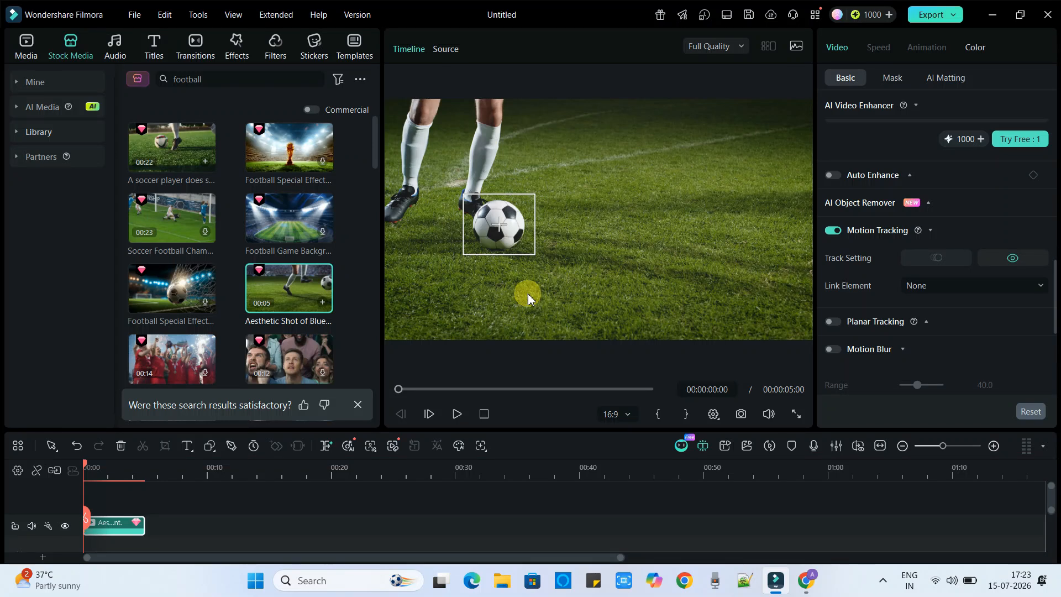
pyautogui.click(457, 415)
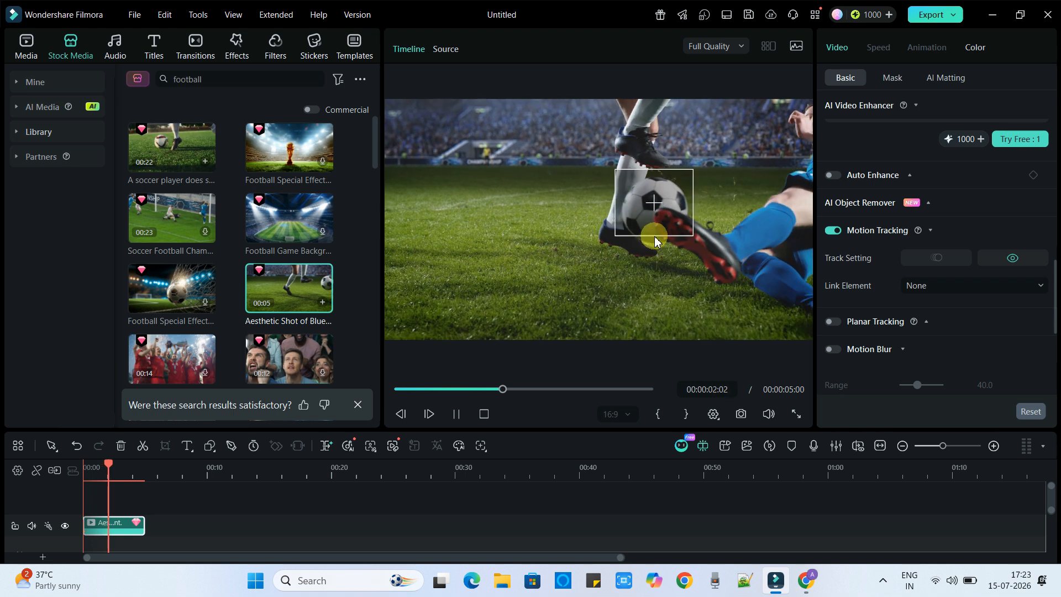
pyautogui.click(115, 471)
pyautogui.hotkey('ctrl', '-')
pyautogui.hotkey('ctrl', '+')
pyautogui.moveTo(110, 468); pyautogui.dragTo(71, 466)
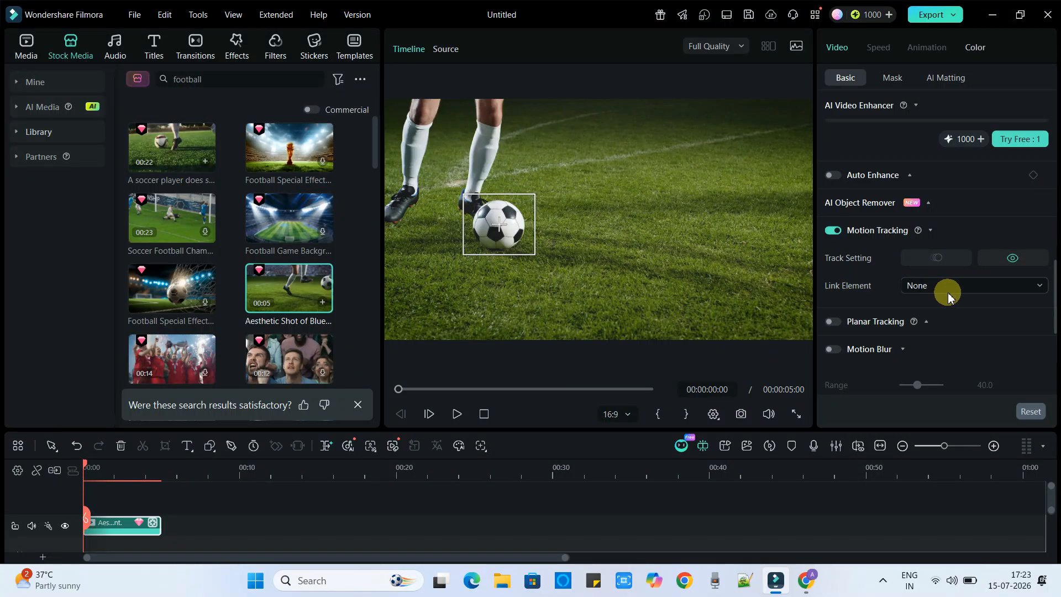
# - Set the tracking's Link Element to Add a mosaic
pyautogui.scroll(-1, 989, 312)
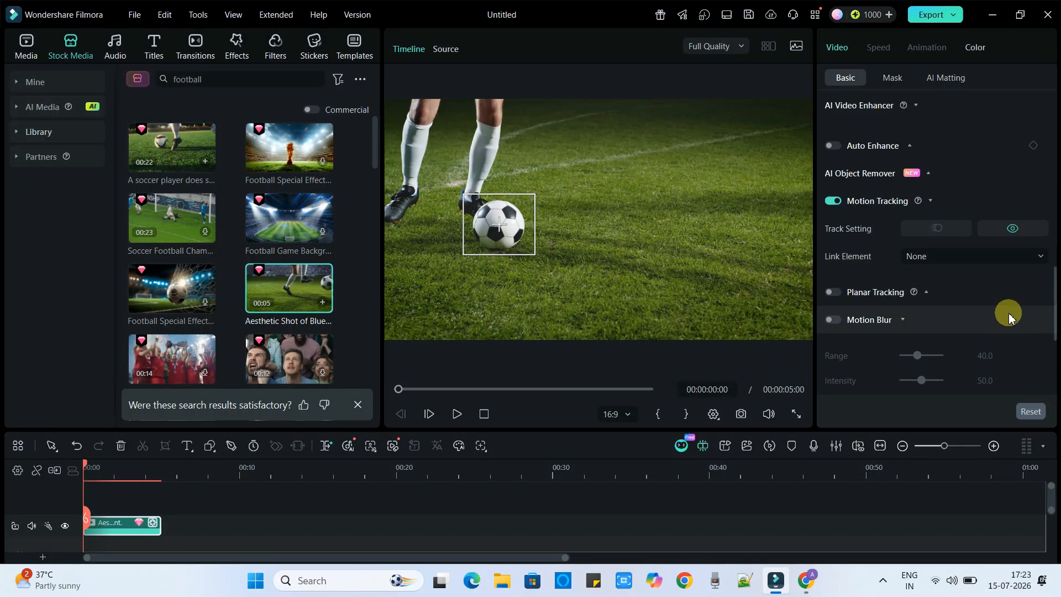
pyautogui.click(987, 264)
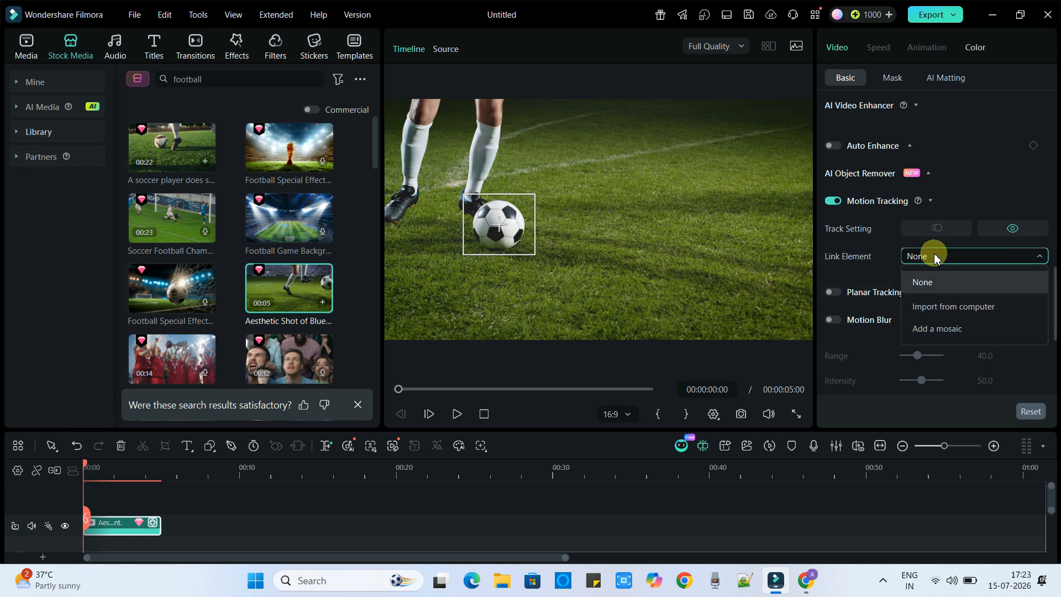
pyautogui.click(960, 331)
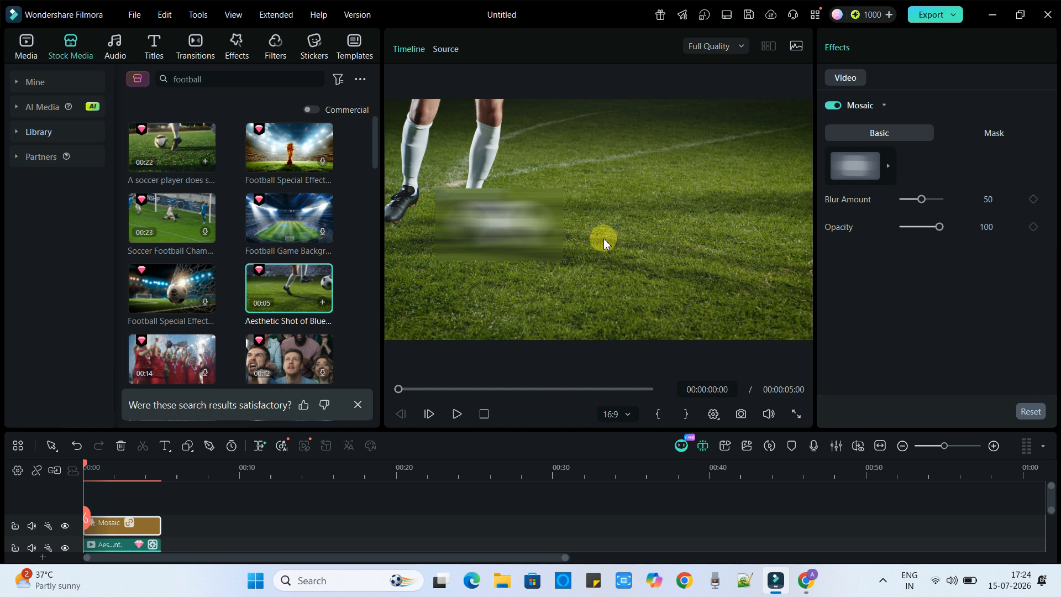
# - Move the mosaic over the football and switch it to the pixelated mosaic style
pyautogui.moveTo(564, 263); pyautogui.dragTo(549, 227)
pyautogui.click(888, 166)
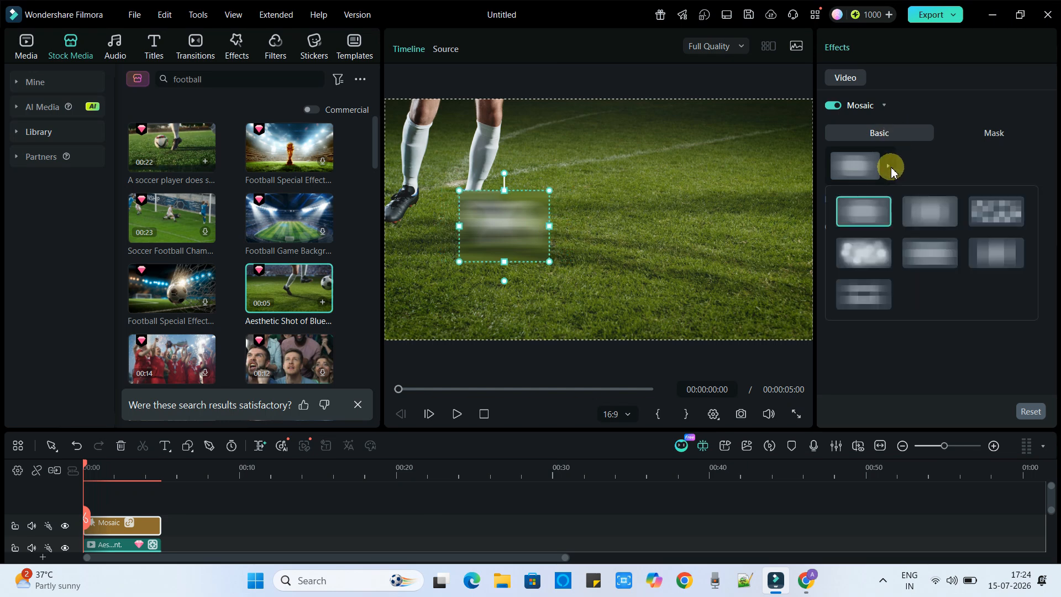
pyautogui.click(988, 223)
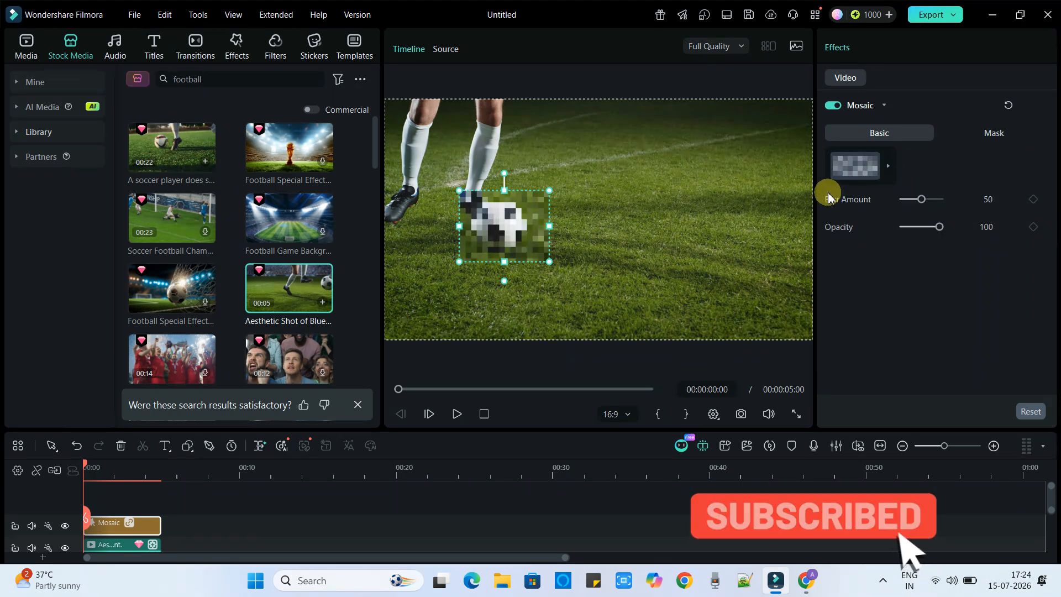
# - Set the mosaic's Blur Amount to 71 and try several other mosaic styles
pyautogui.moveTo(924, 201); pyautogui.dragTo(941, 228)
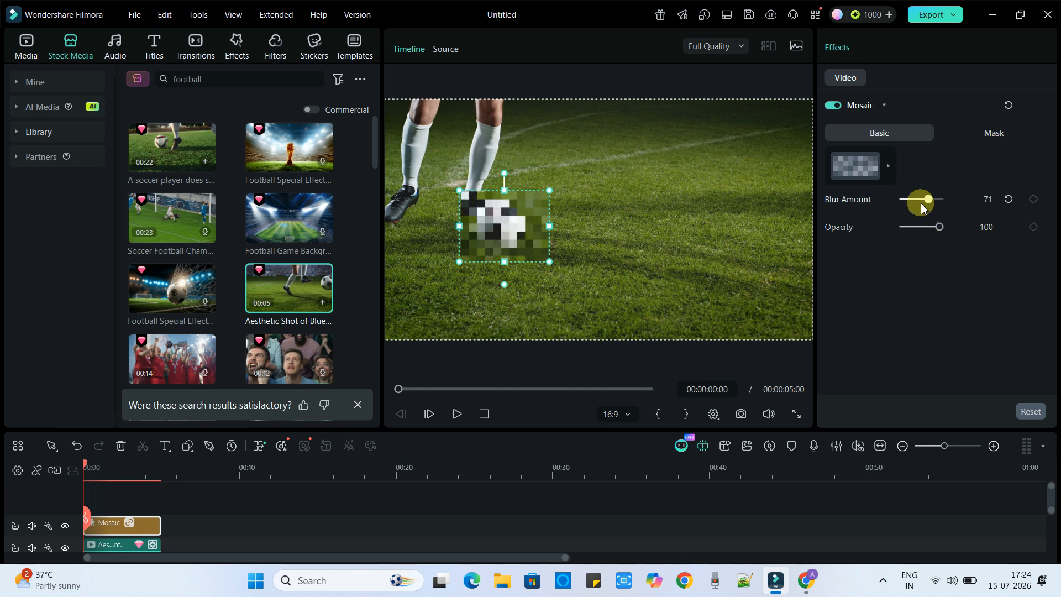
pyautogui.click(881, 166)
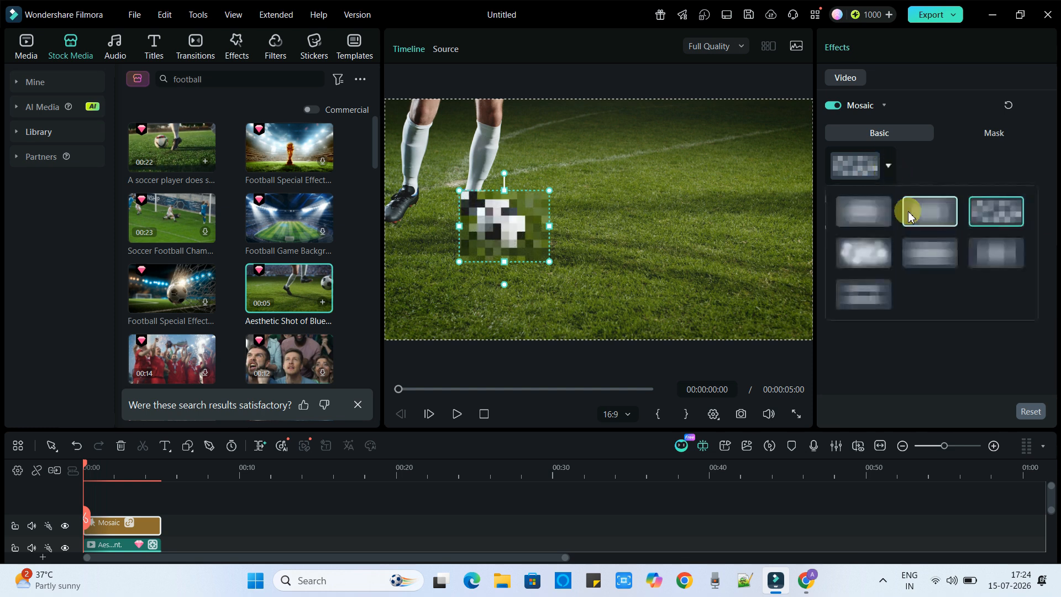
pyautogui.click(870, 253)
pyautogui.click(884, 169)
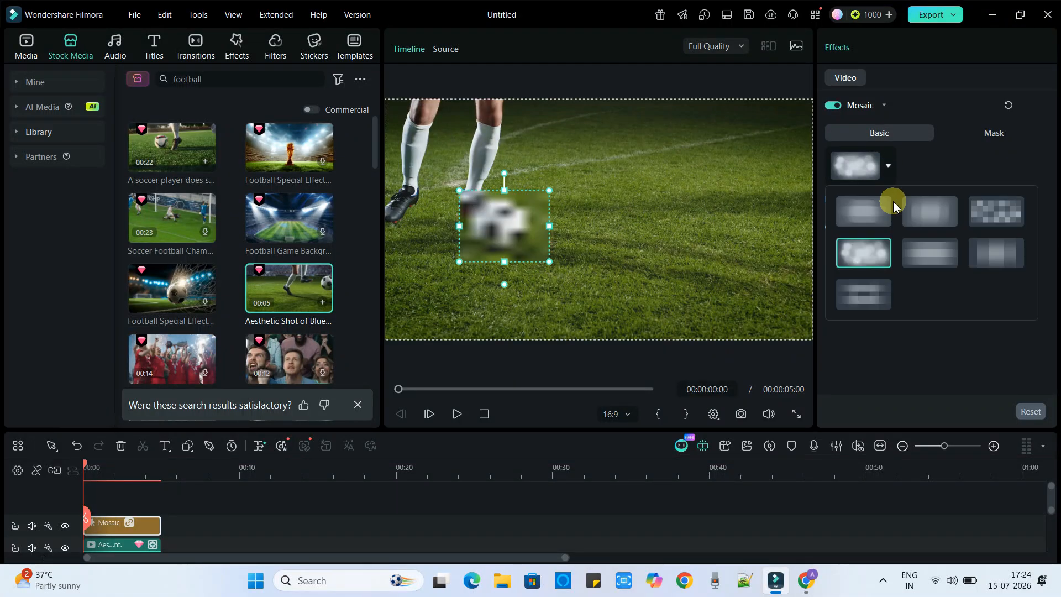
pyautogui.click(876, 285)
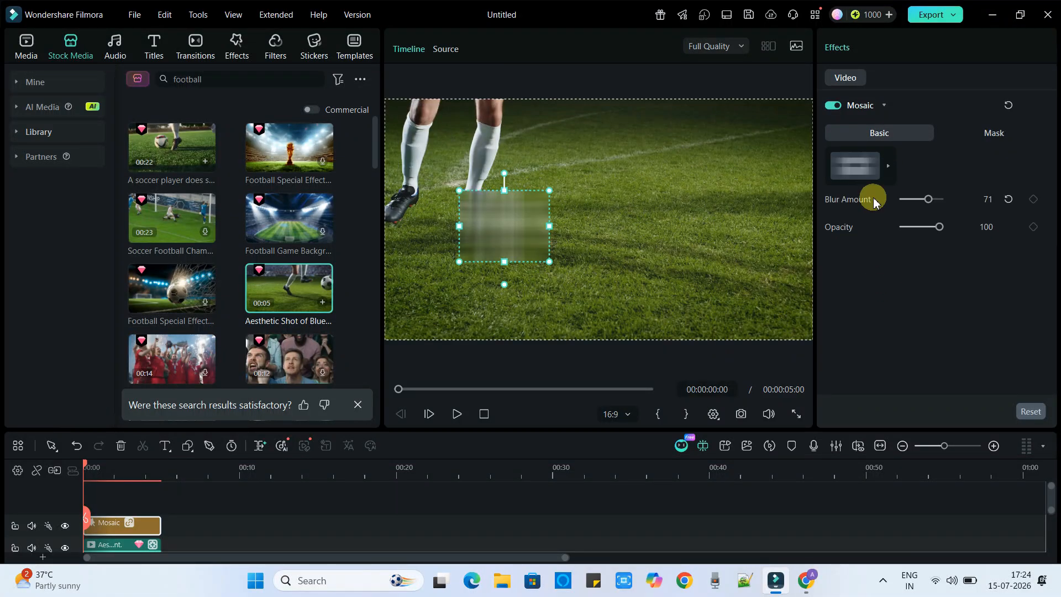
pyautogui.click(884, 167)
pyautogui.click(999, 250)
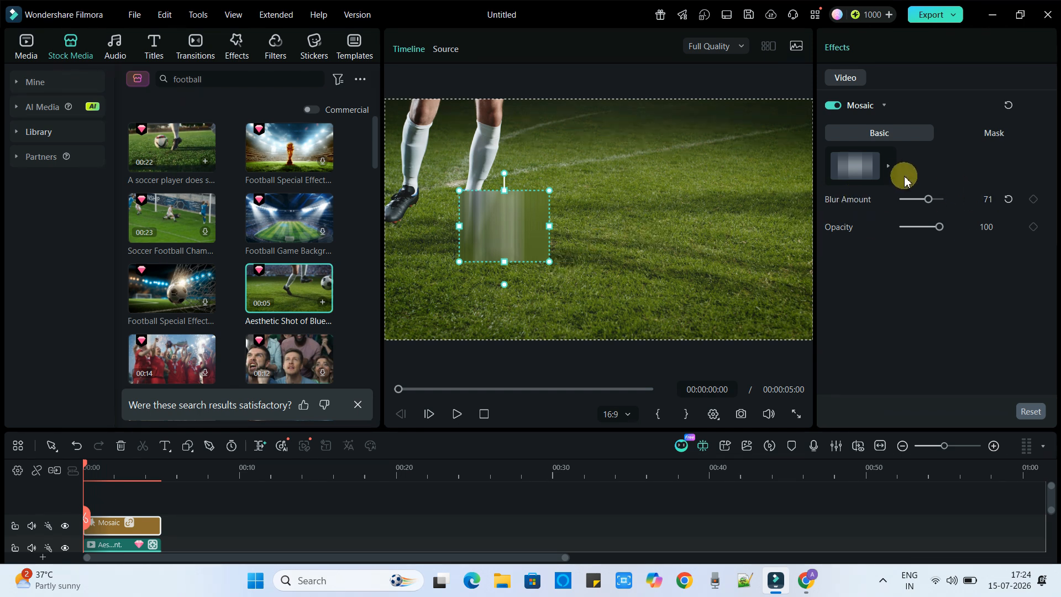
# - Reselect the pixelated mosaic style and raise the Blur Amount to 92
pyautogui.click(905, 169)
pyautogui.click(992, 208)
pyautogui.moveTo(929, 199); pyautogui.dragTo(938, 203)
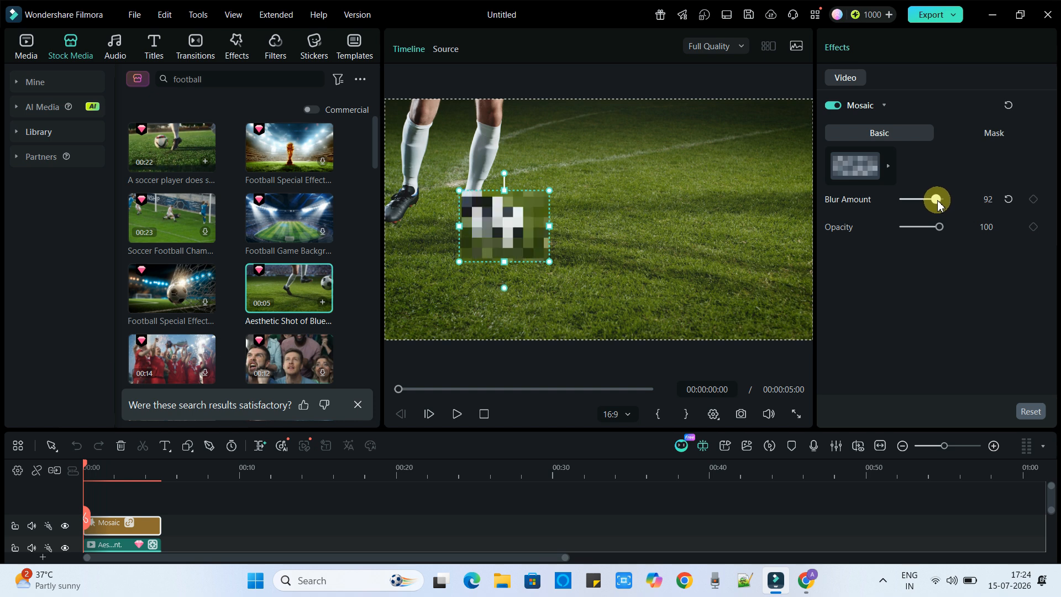